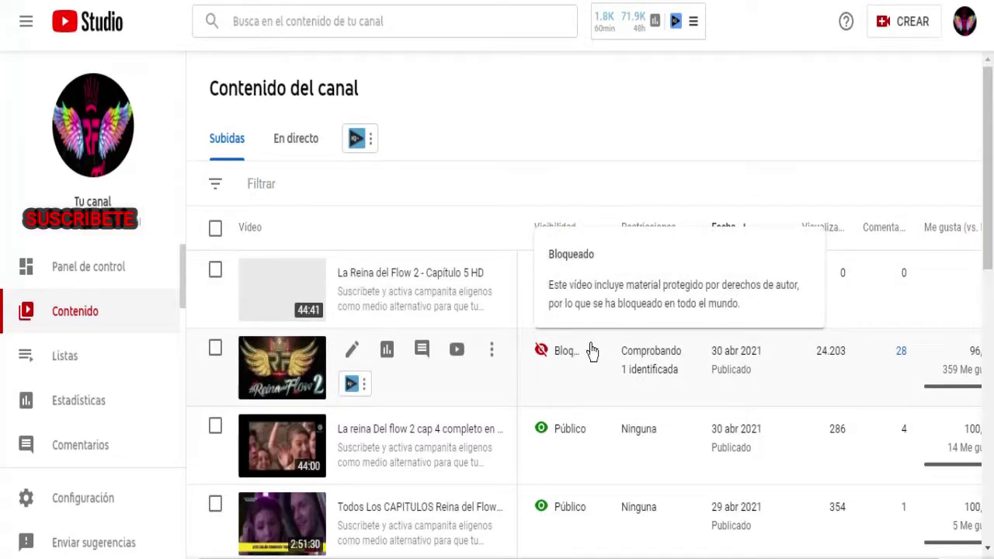
Open the copyright claim details (VER DETALLES) for La Reina del Flow 2 - Capítulo 5 HD.
{"action": "mouse_move", "coordinate": [661, 363]}
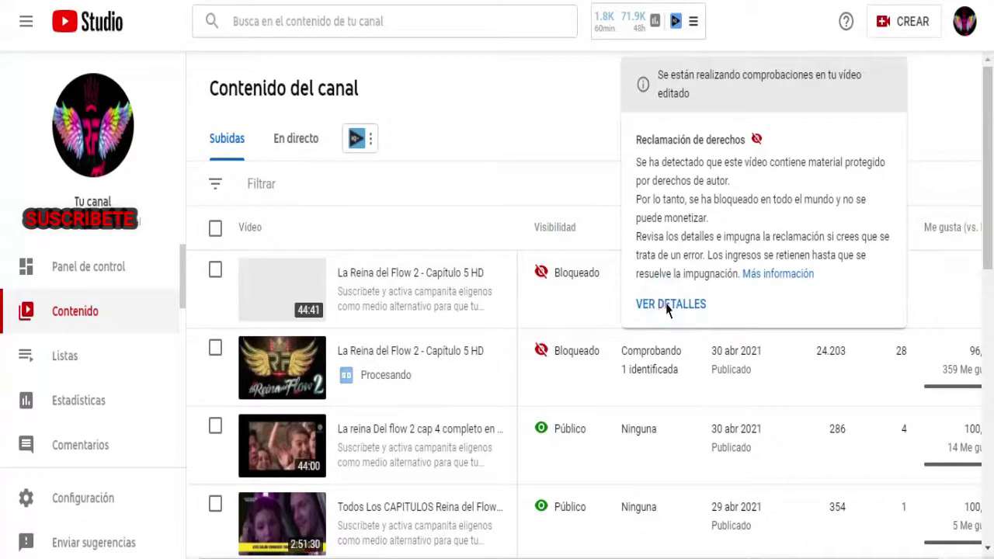
{"action": "left_click", "coordinate": [664, 307]}
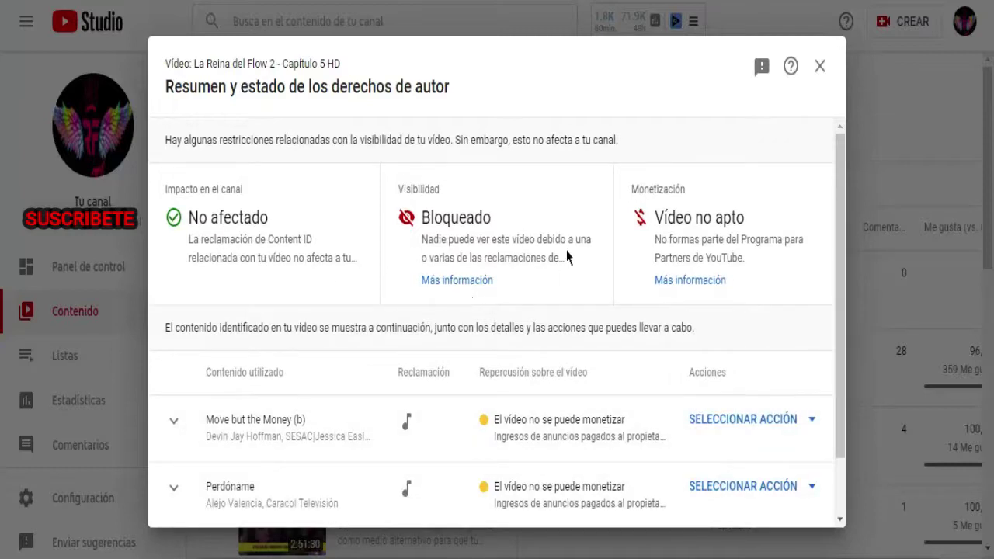
Look through the action menus of the Move but the Money and CTV claims without choosing anything.
{"action": "left_click", "coordinate": [763, 421]}
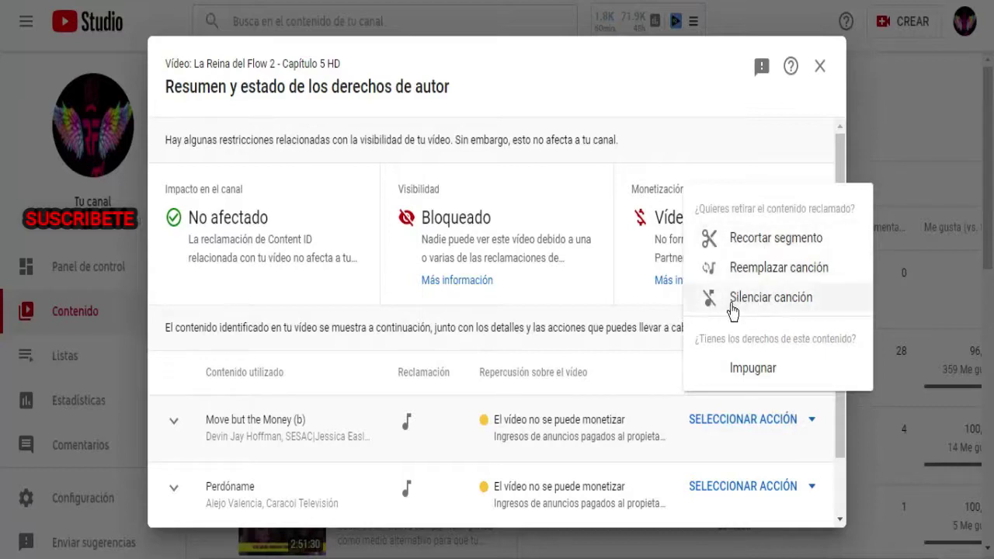
{"action": "left_click", "coordinate": [842, 421]}
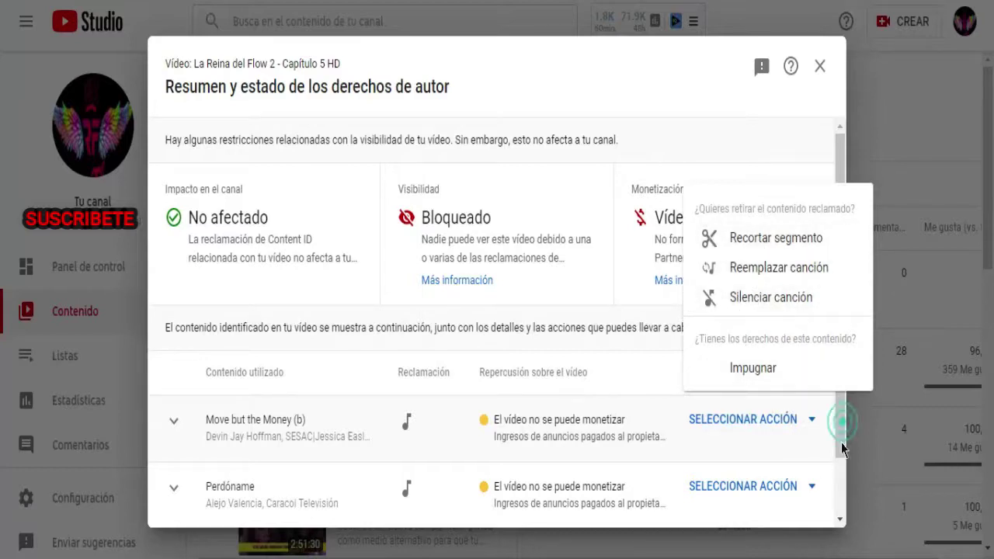
{"action": "left_click", "coordinate": [837, 488]}
{"action": "scroll", "coordinate": [776, 481], "scroll_direction": "down", "scroll_amount": 2}
{"action": "left_click", "coordinate": [721, 489]}
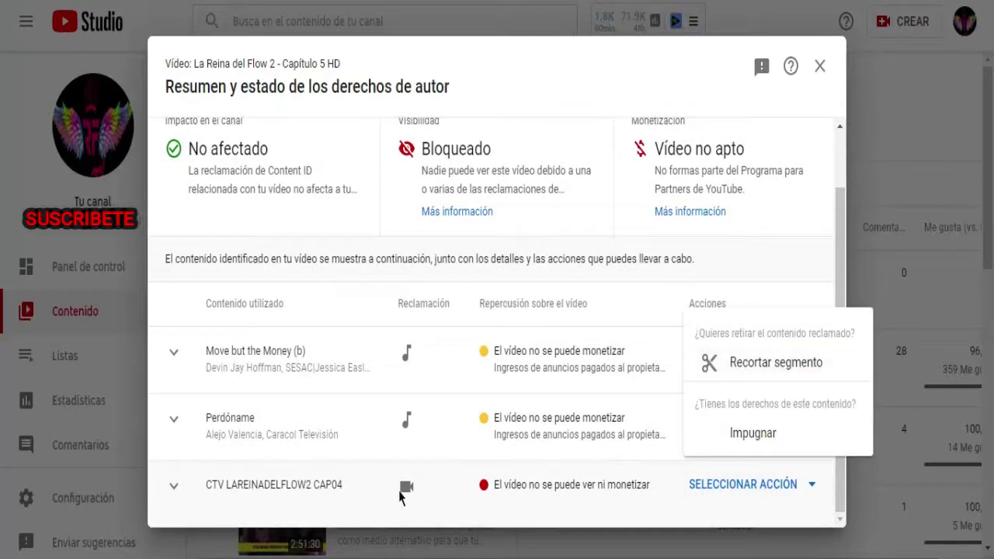
{"action": "left_click", "coordinate": [176, 487]}
Expand the CTV LAREINADELFLOW2 CAP04 claim and choose Impugnar to dispute it.
{"action": "left_click", "coordinate": [174, 486]}
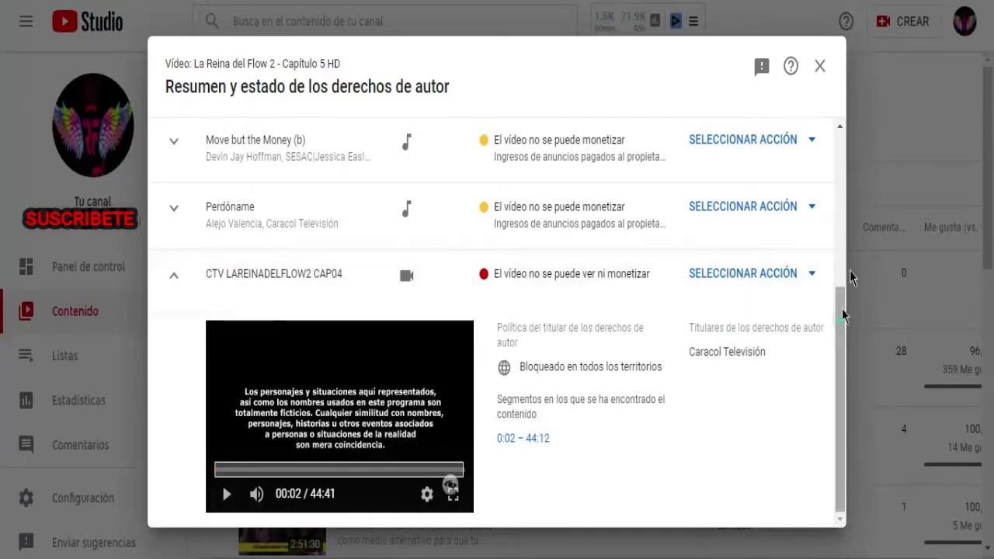
{"action": "scroll", "coordinate": [844, 316], "scroll_direction": "up", "scroll_amount": 4}
{"action": "scroll", "coordinate": [754, 406], "scroll_direction": "down", "scroll_amount": 1}
{"action": "scroll", "coordinate": [752, 383], "scroll_direction": "up", "scroll_amount": 1}
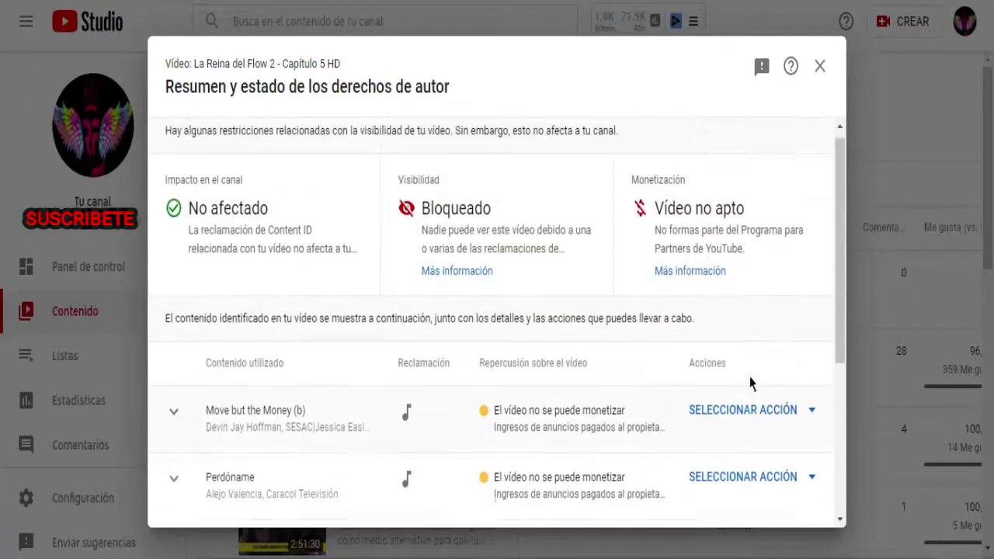
{"action": "scroll", "coordinate": [751, 383], "scroll_direction": "down", "scroll_amount": 3}
{"action": "left_click", "coordinate": [803, 278]}
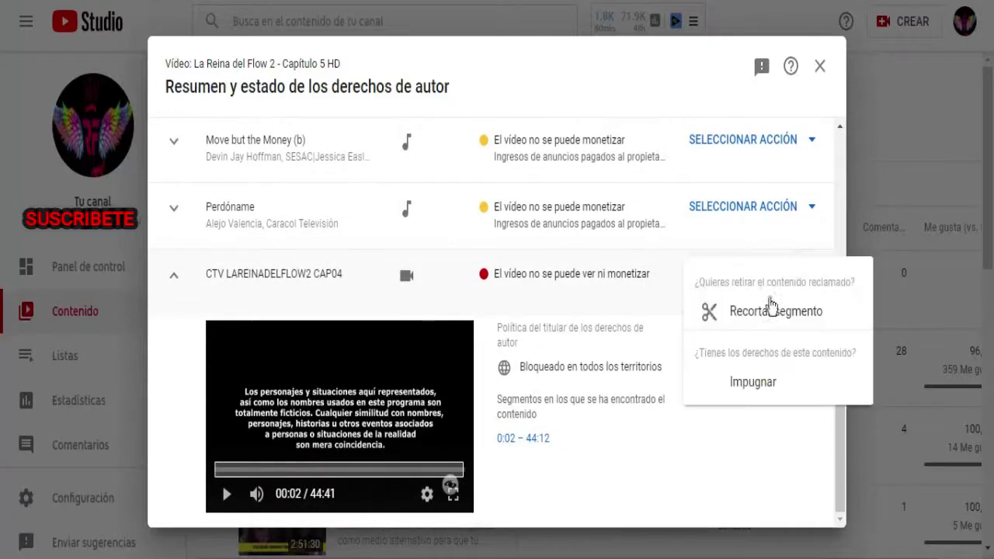
{"action": "left_click", "coordinate": [739, 381]}
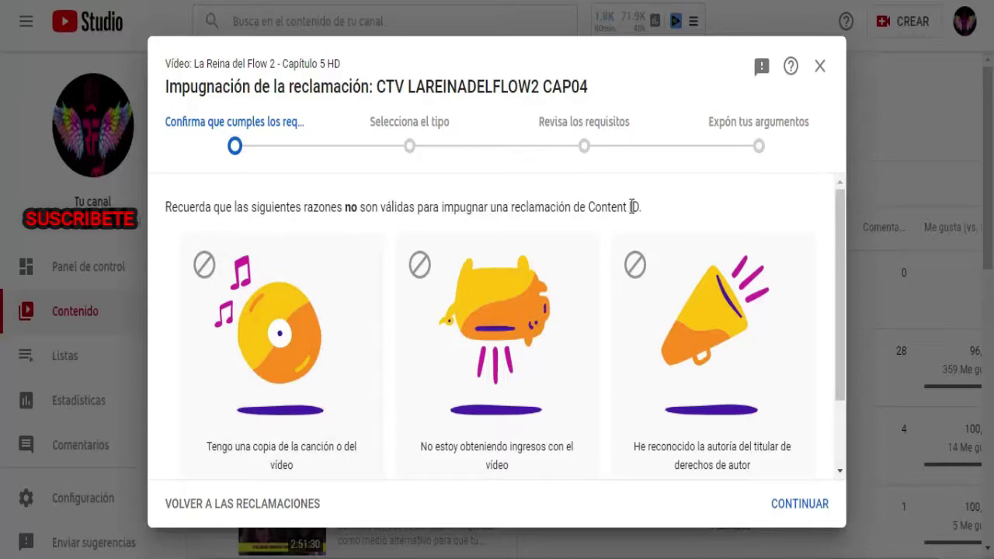
Confirm the dispute matches none of the listed invalid reasons and continue to the dispute-type step.
{"action": "scroll", "coordinate": [466, 256], "scroll_direction": "down", "scroll_amount": 2}
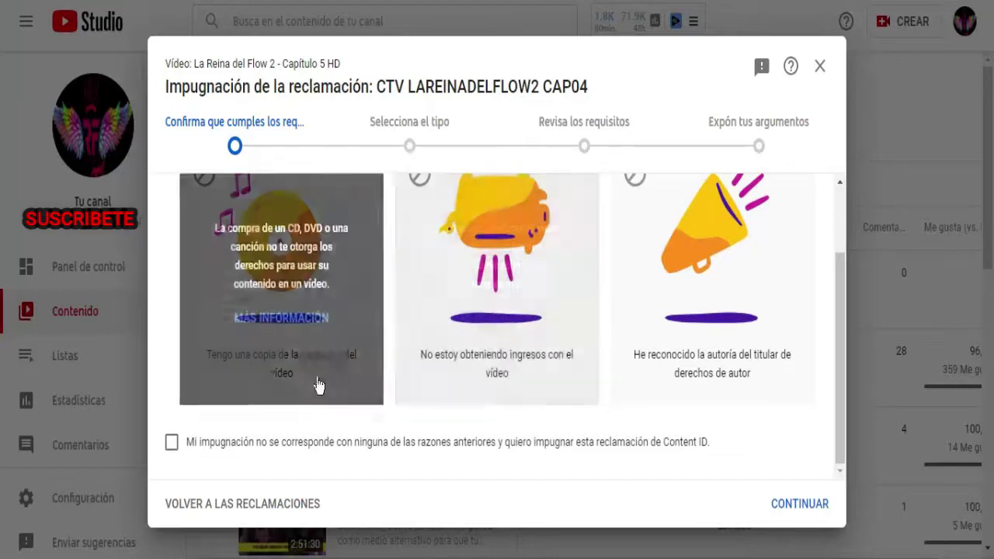
{"action": "scroll", "coordinate": [514, 355], "scroll_direction": "up", "scroll_amount": 2}
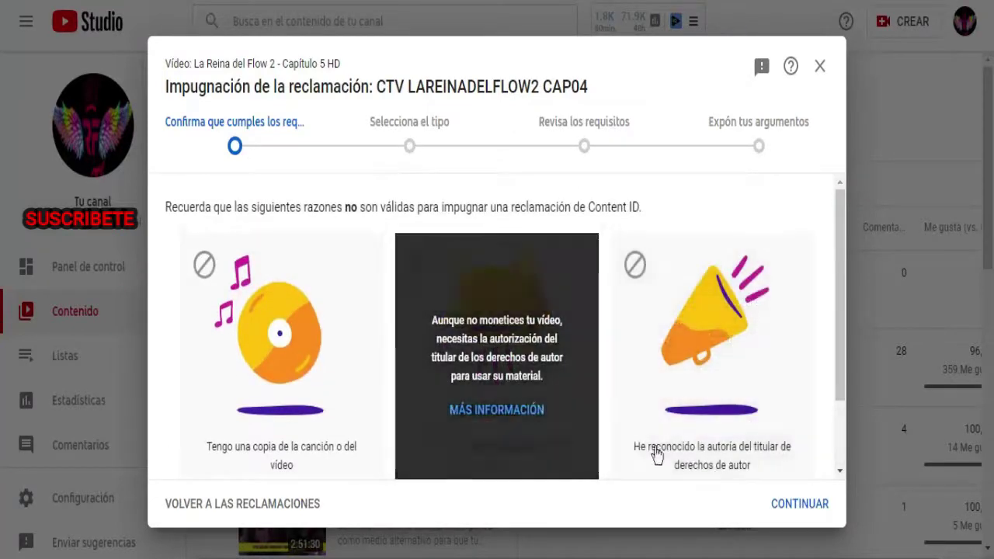
{"action": "scroll", "coordinate": [664, 454], "scroll_direction": "down", "scroll_amount": 2}
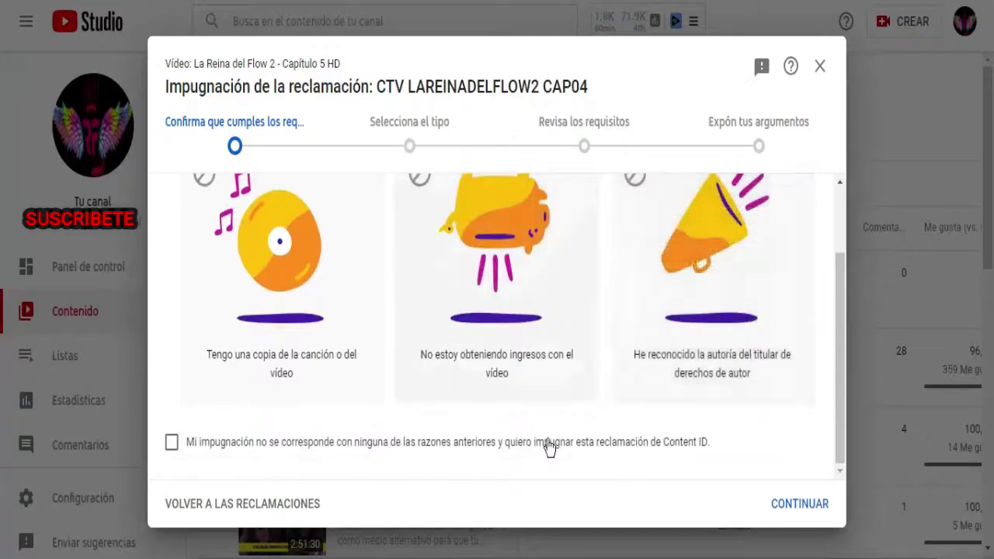
{"action": "scroll", "coordinate": [765, 411], "scroll_direction": "up", "scroll_amount": 2}
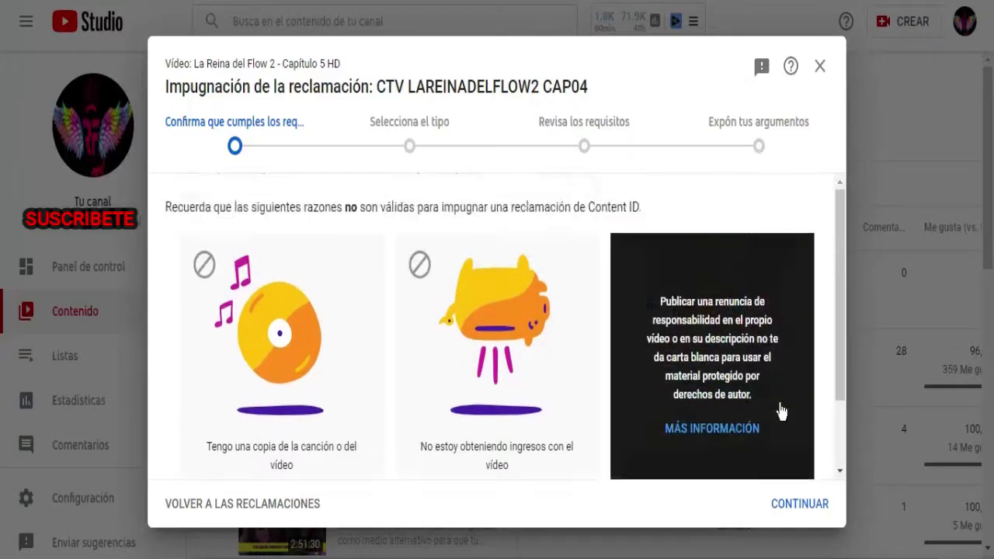
{"action": "scroll", "coordinate": [753, 412], "scroll_direction": "down", "scroll_amount": 2}
{"action": "left_click", "coordinate": [174, 443]}
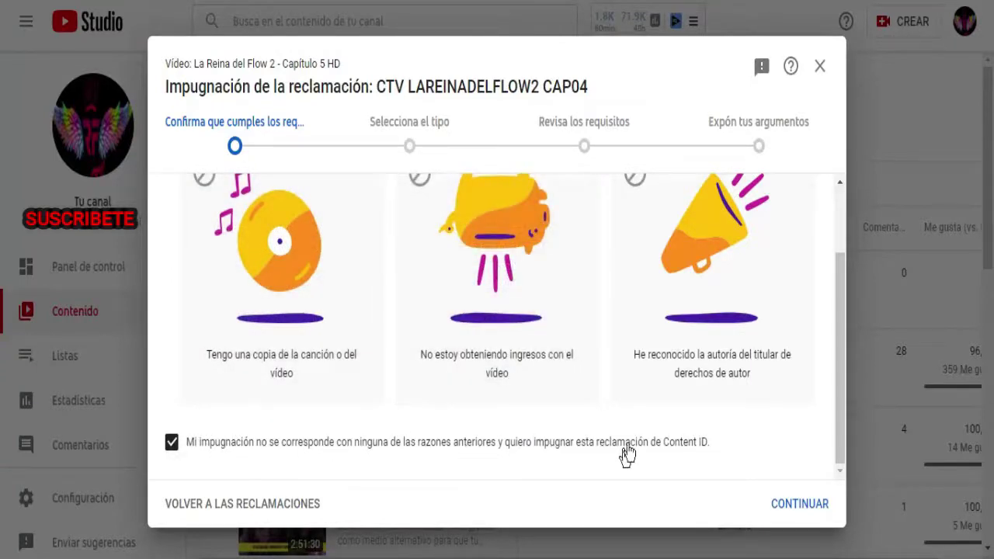
{"action": "left_click", "coordinate": [800, 503]}
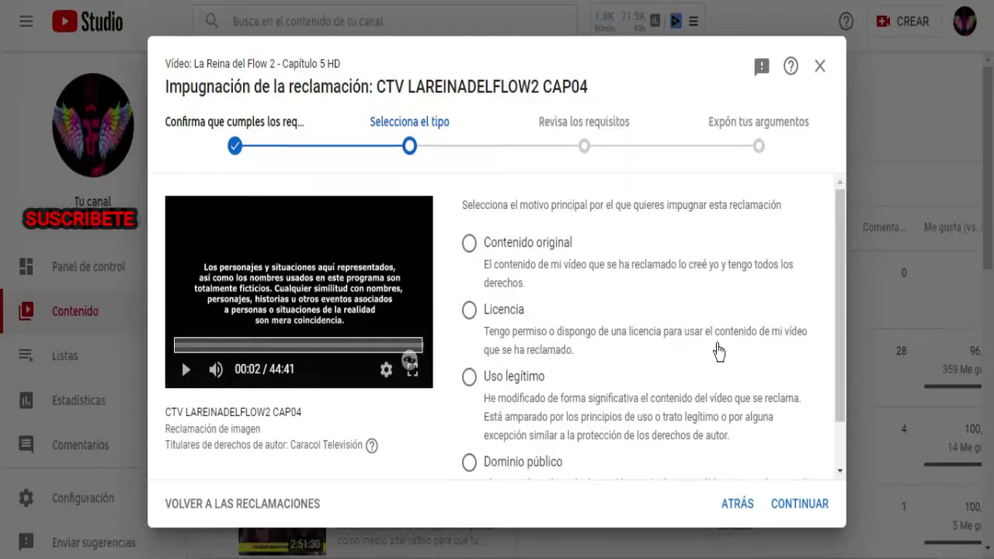
Pick Licencia as the dispute reason and continue to the licence requirements review.
{"action": "left_click", "coordinate": [470, 311]}
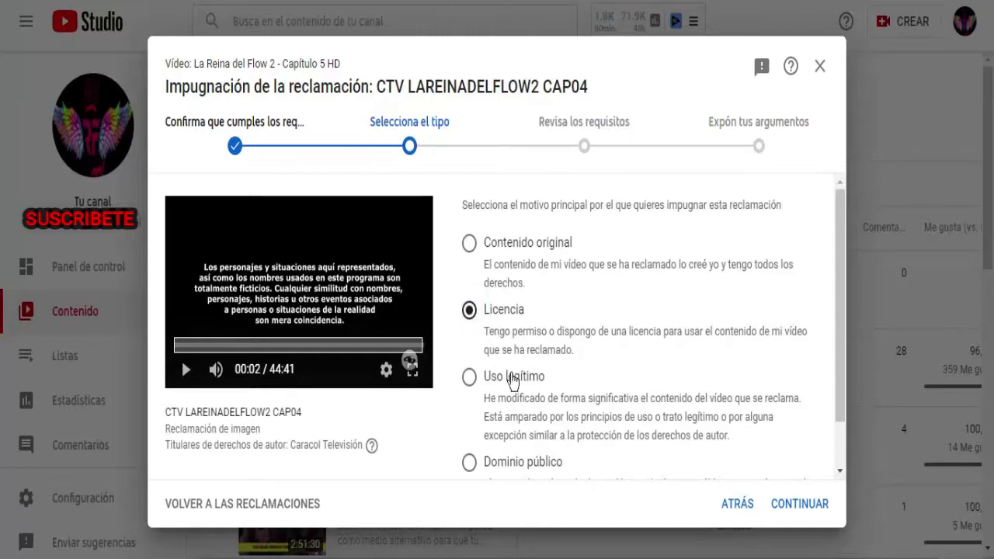
{"action": "scroll", "coordinate": [659, 342], "scroll_direction": "down", "scroll_amount": 1}
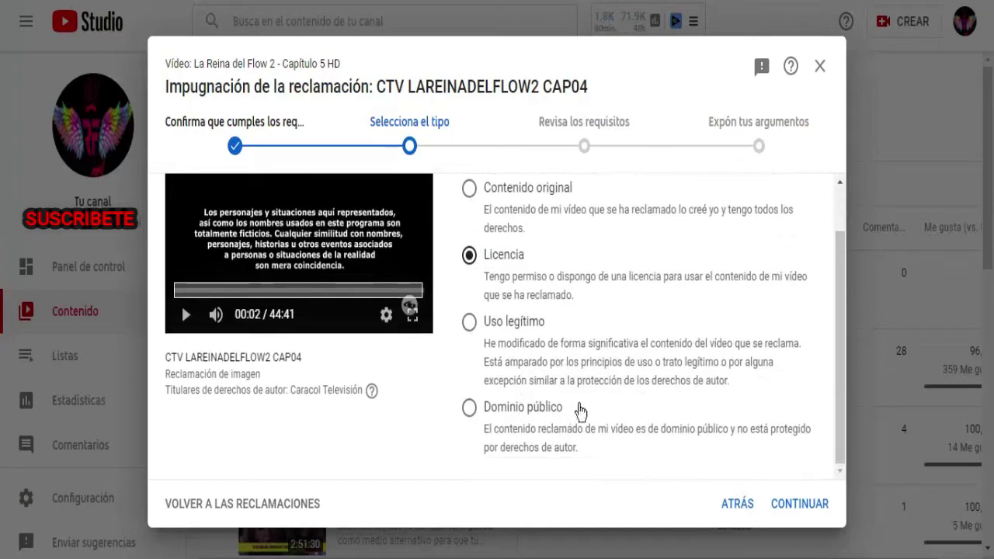
{"action": "scroll", "coordinate": [581, 405], "scroll_direction": "up", "scroll_amount": 1}
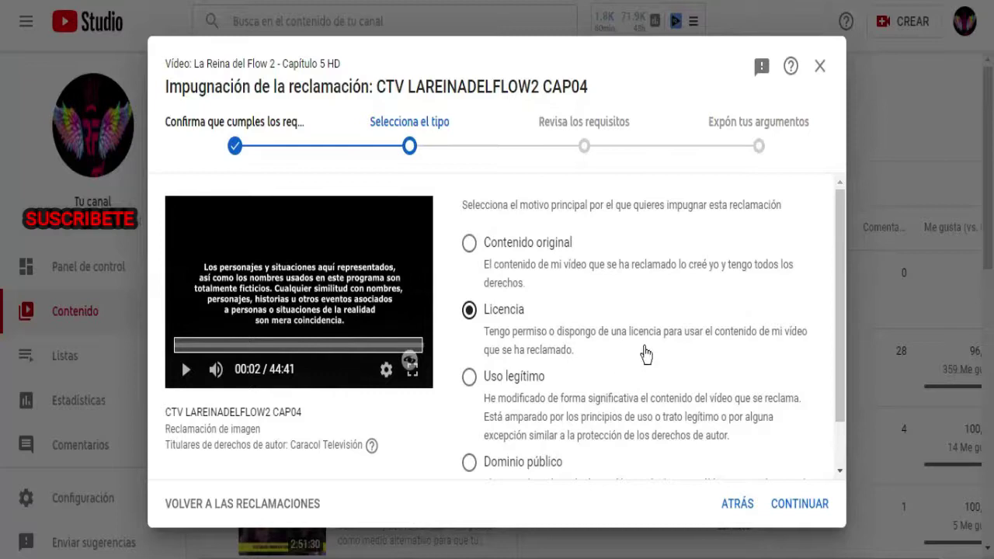
{"action": "scroll", "coordinate": [644, 351], "scroll_direction": "down", "scroll_amount": 1}
{"action": "left_click", "coordinate": [799, 506]}
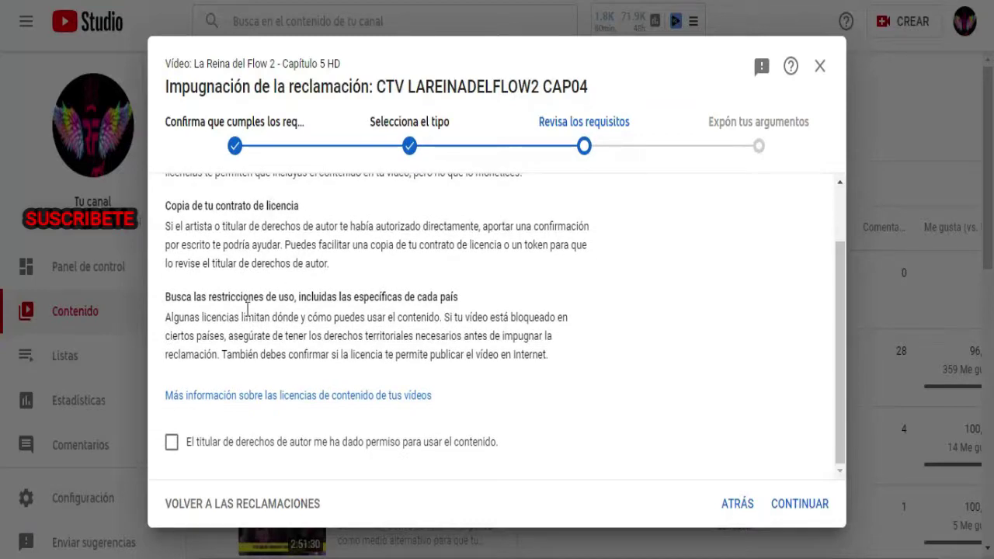
Confirm the copyright holder granted permission and continue to the licence-information step.
{"action": "left_click", "coordinate": [172, 441]}
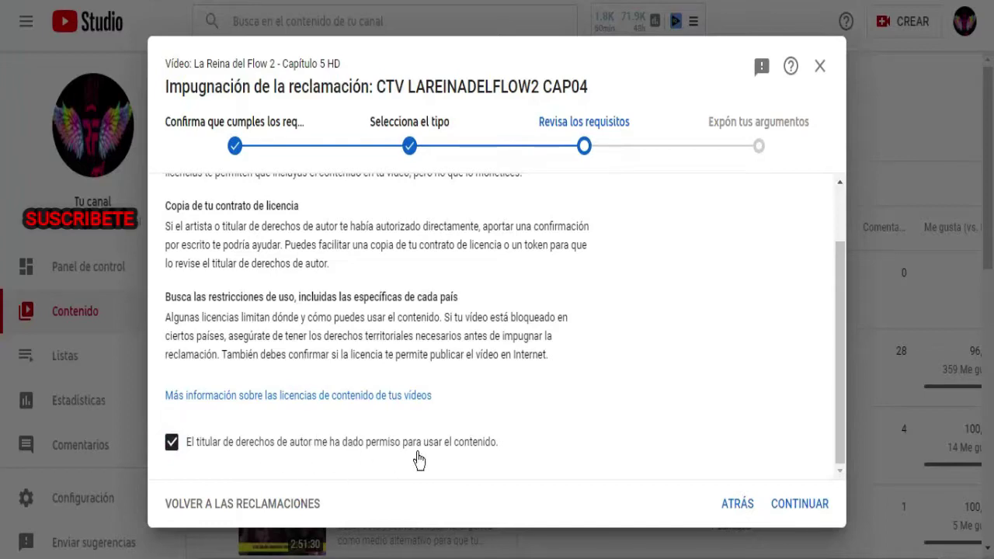
{"action": "left_click", "coordinate": [819, 505]}
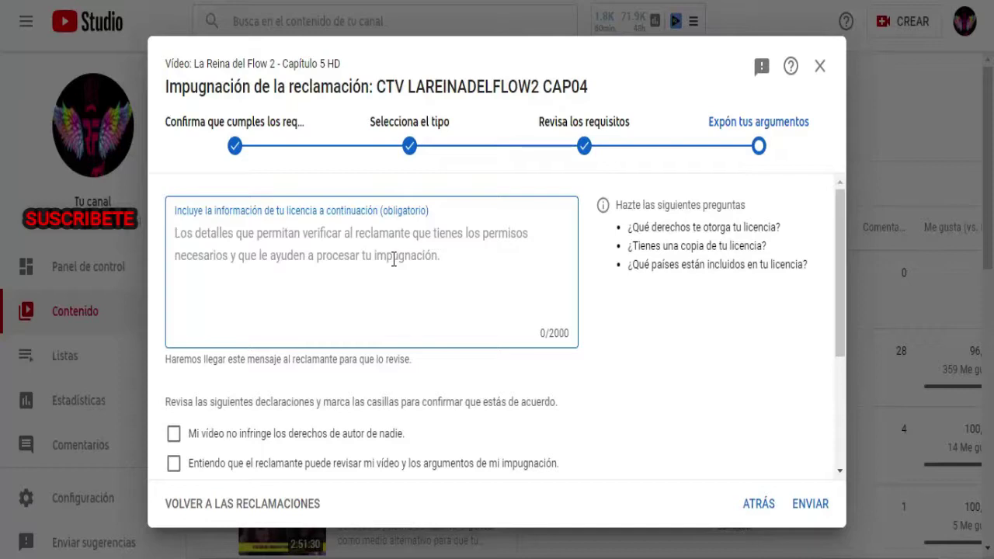
Paste the 357-character fair-use statement into the licence information box.
{"action": "right_click", "coordinate": [288, 245]}
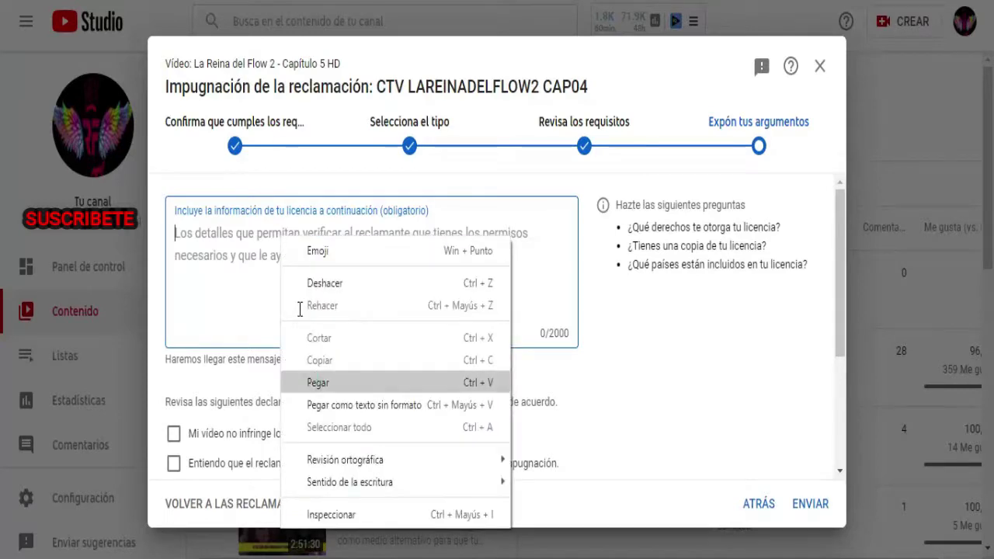
{"action": "left_click", "coordinate": [319, 382]}
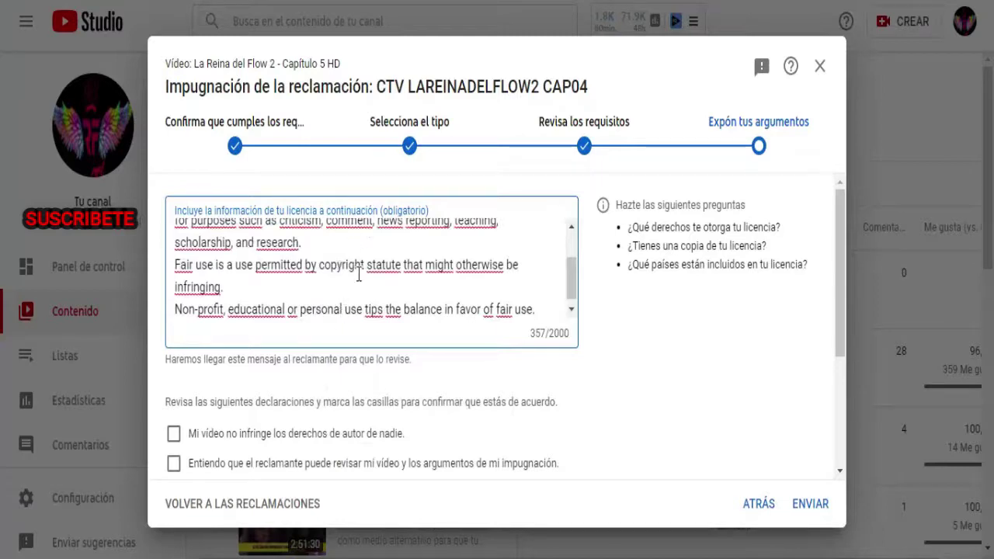
{"action": "scroll", "coordinate": [358, 276], "scroll_direction": "down", "scroll_amount": 1}
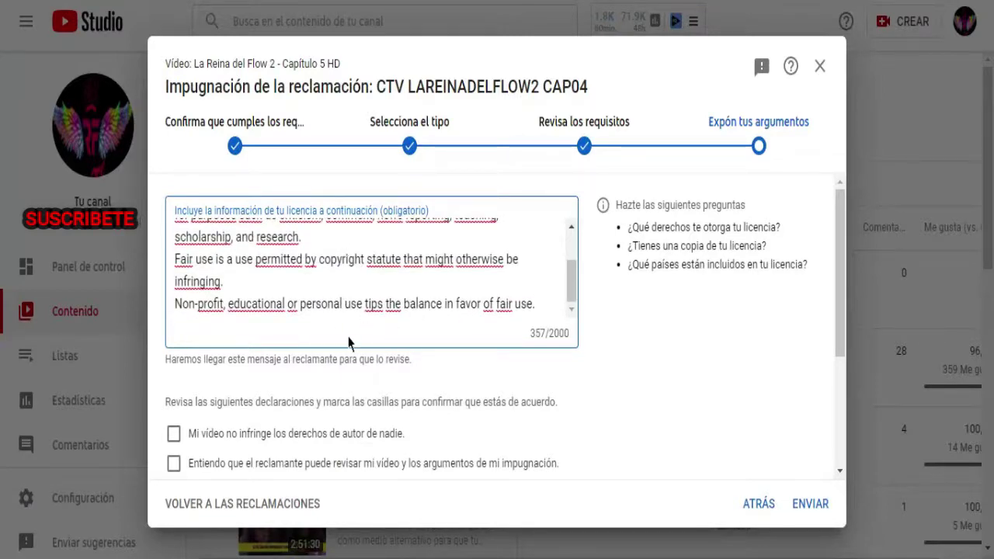
{"action": "scroll", "coordinate": [175, 443], "scroll_direction": "down", "scroll_amount": 1}
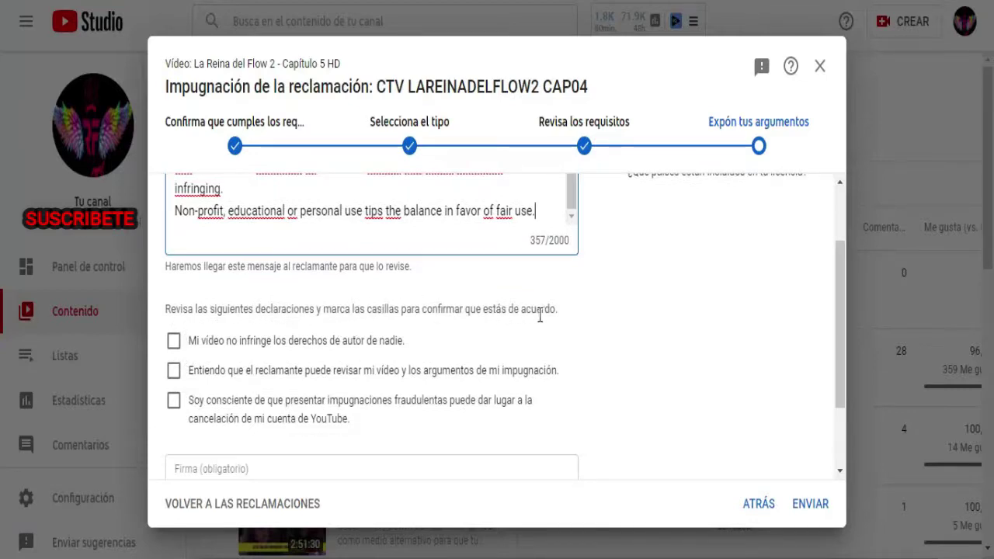
Tick all three declarations: no infringement, claimant may review, and fraud-cancellation acknowledgement.
{"action": "left_click", "coordinate": [174, 342]}
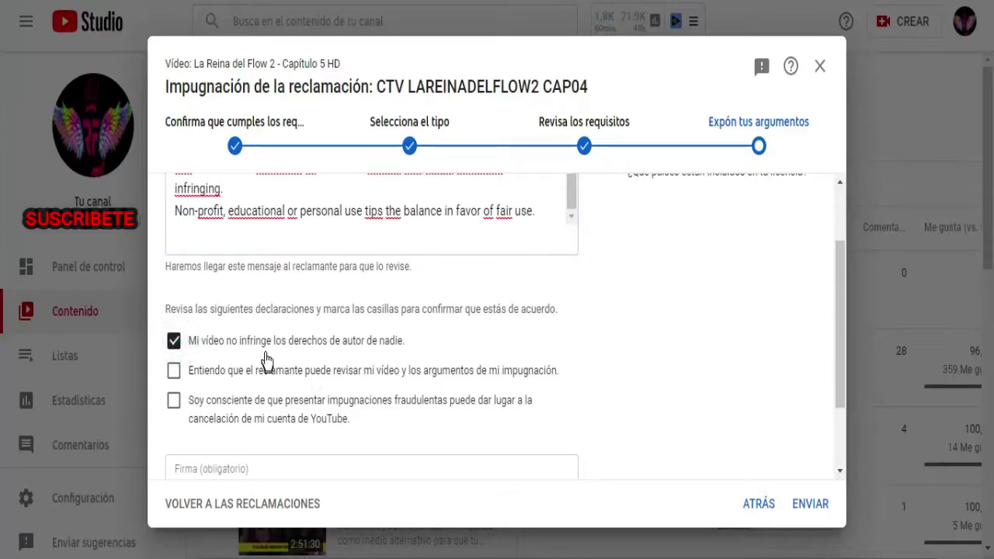
{"action": "scroll", "coordinate": [311, 311], "scroll_direction": "down", "scroll_amount": 2}
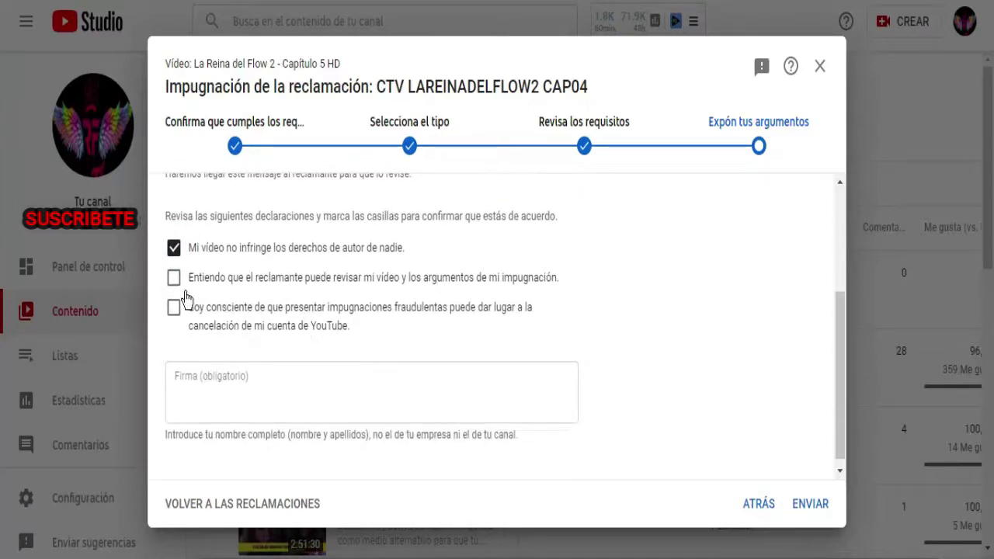
{"action": "left_click", "coordinate": [174, 278]}
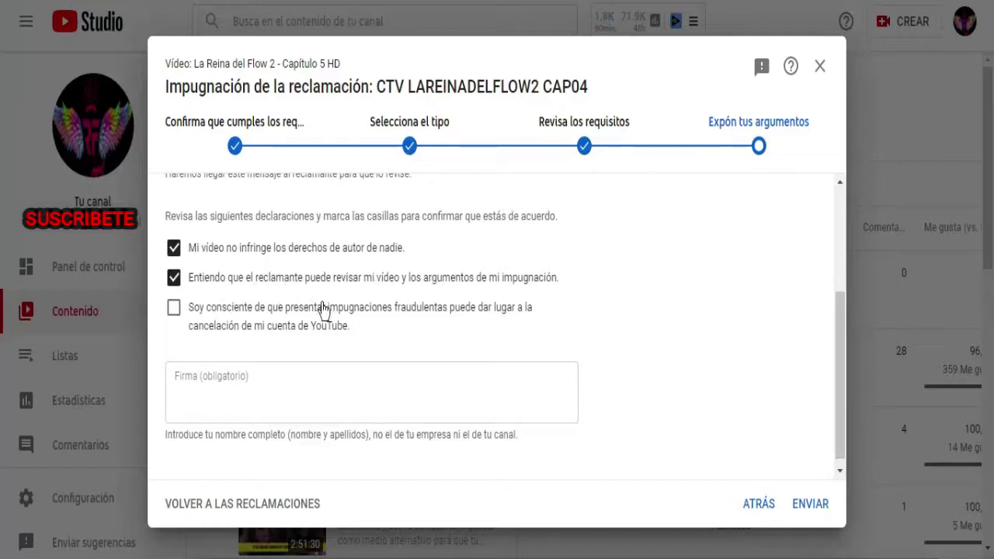
{"action": "left_click", "coordinate": [174, 309]}
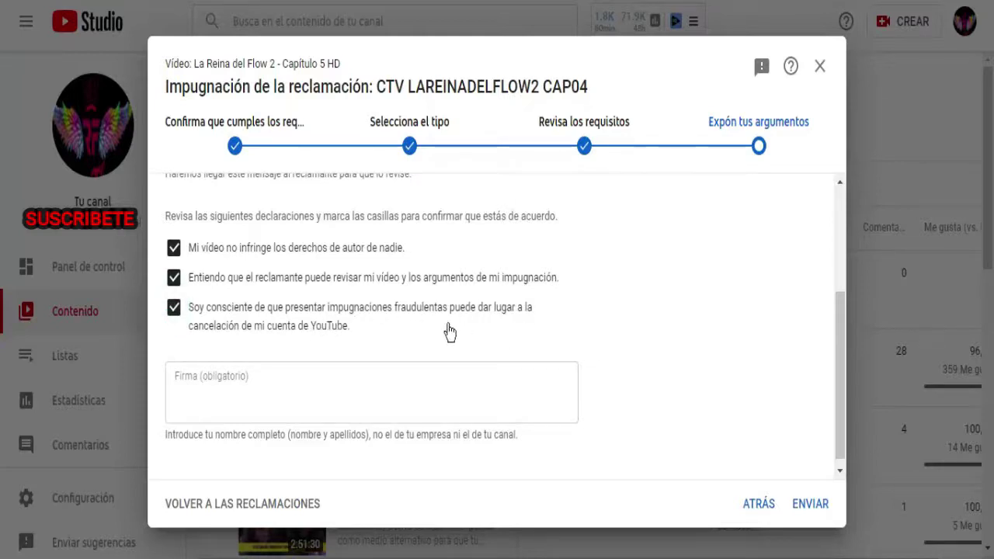
Sign the Firma field with the uploader's full name and submit the dispute.
{"action": "left_click", "coordinate": [257, 376]}
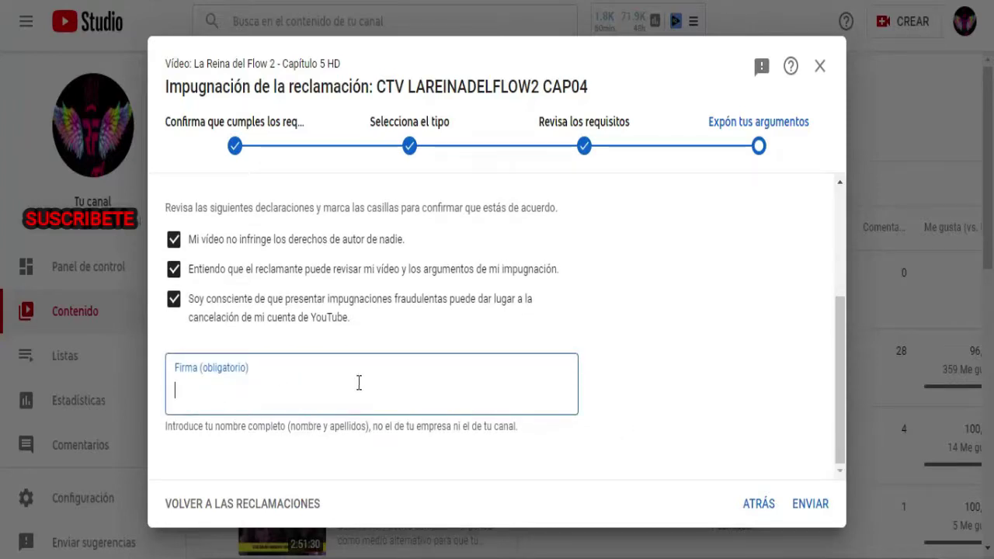
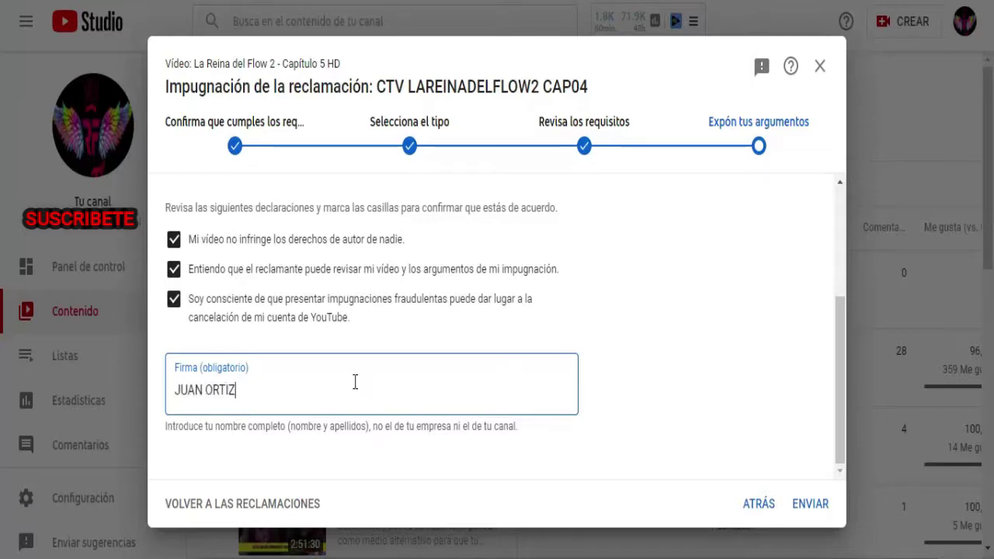
{"action": "left_click", "coordinate": [810, 507]}
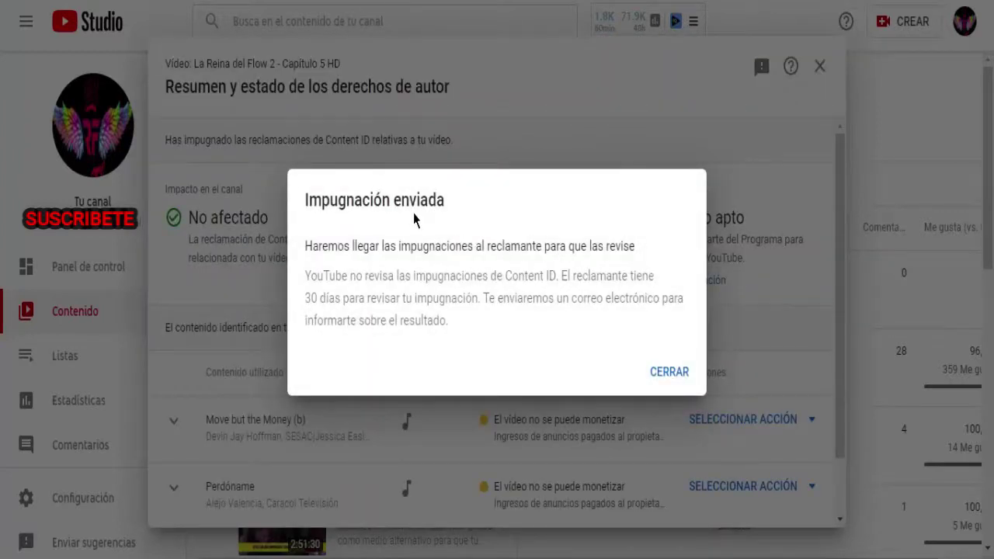
Read the Impugnación enviada message about the claimant's 30-day review, then close it.
{"action": "triple_click", "coordinate": [511, 248]}
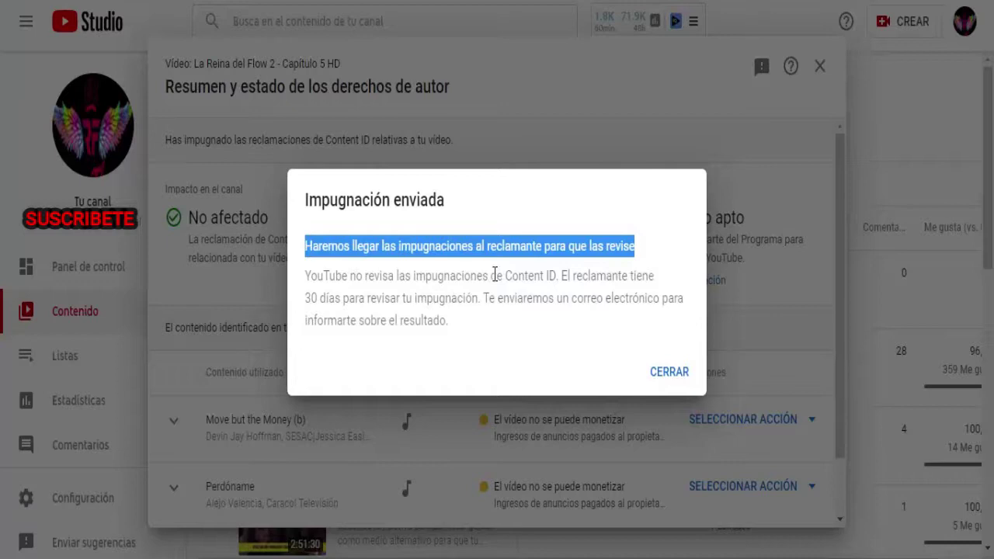
{"action": "double_click", "coordinate": [583, 276]}
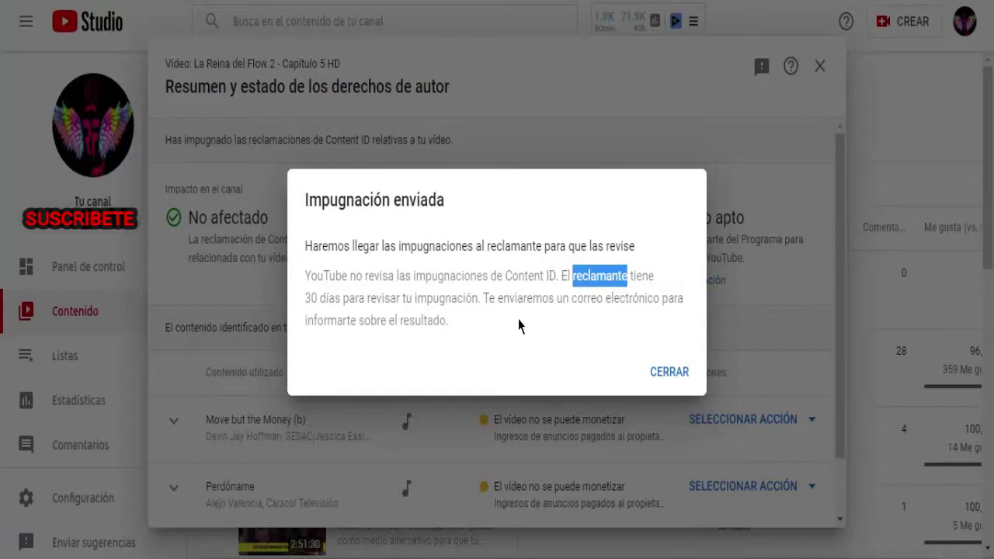
{"action": "left_click", "coordinate": [662, 375]}
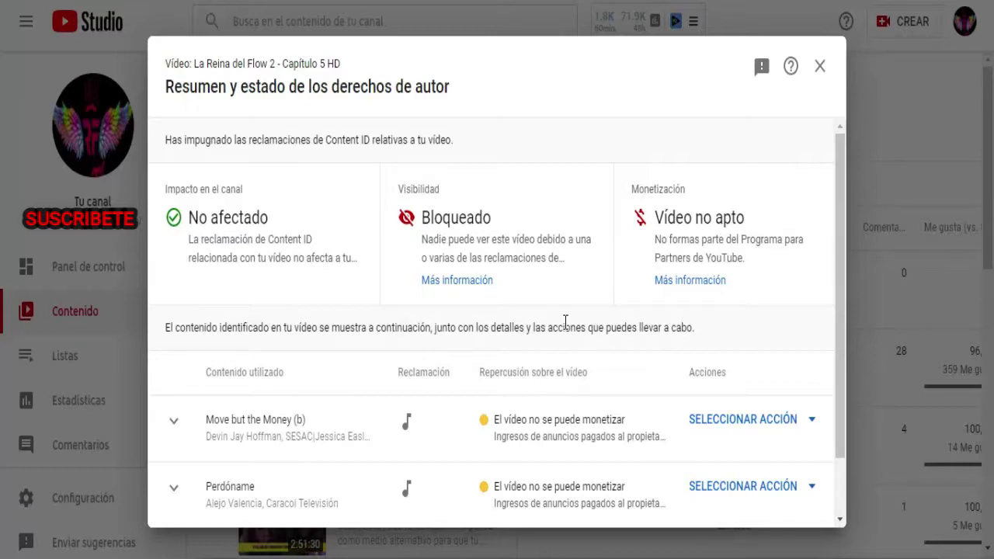
Close the copyright summary and check the video's claim status reads En proceso de impugnación.
{"action": "scroll", "coordinate": [730, 357], "scroll_direction": "down", "scroll_amount": 1}
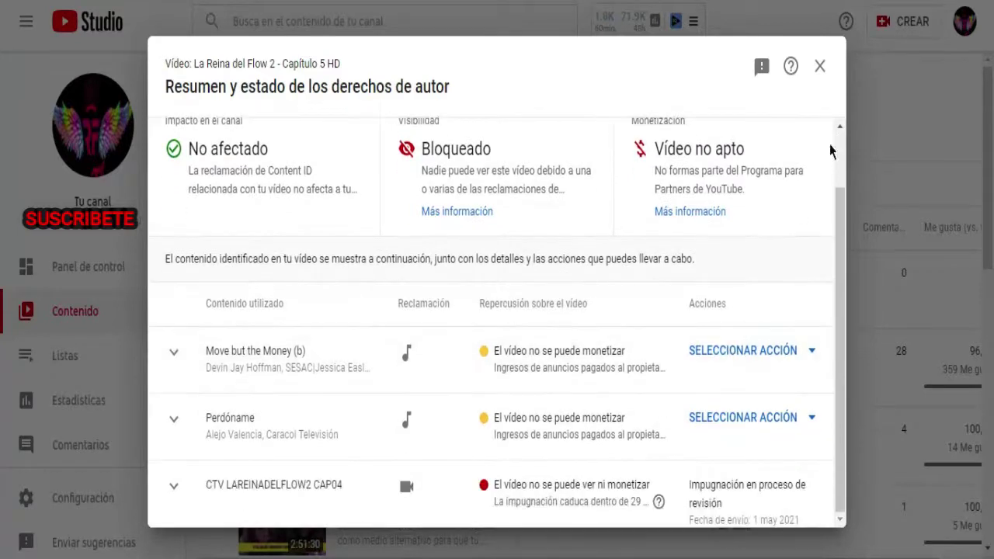
{"action": "left_click", "coordinate": [819, 65]}
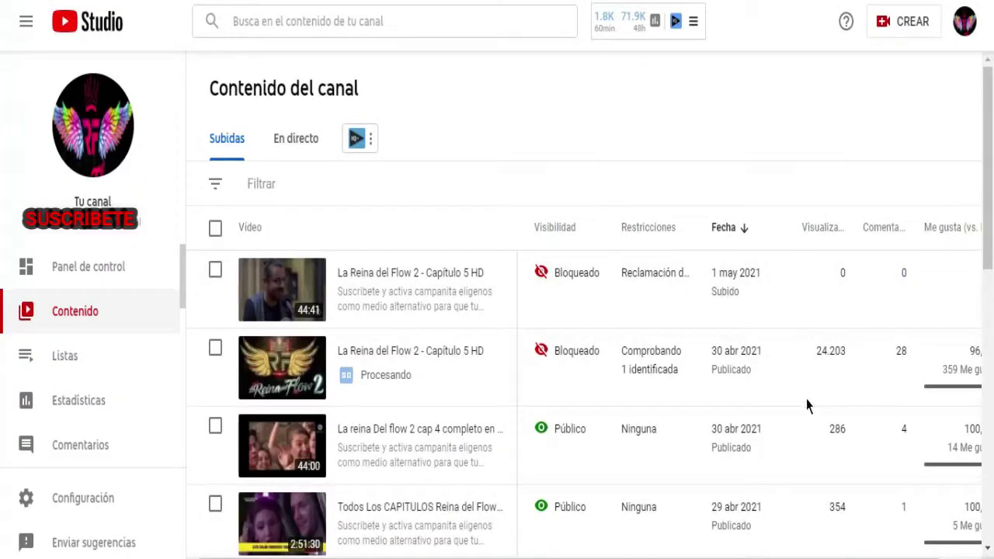
{"action": "mouse_move", "coordinate": [566, 271]}
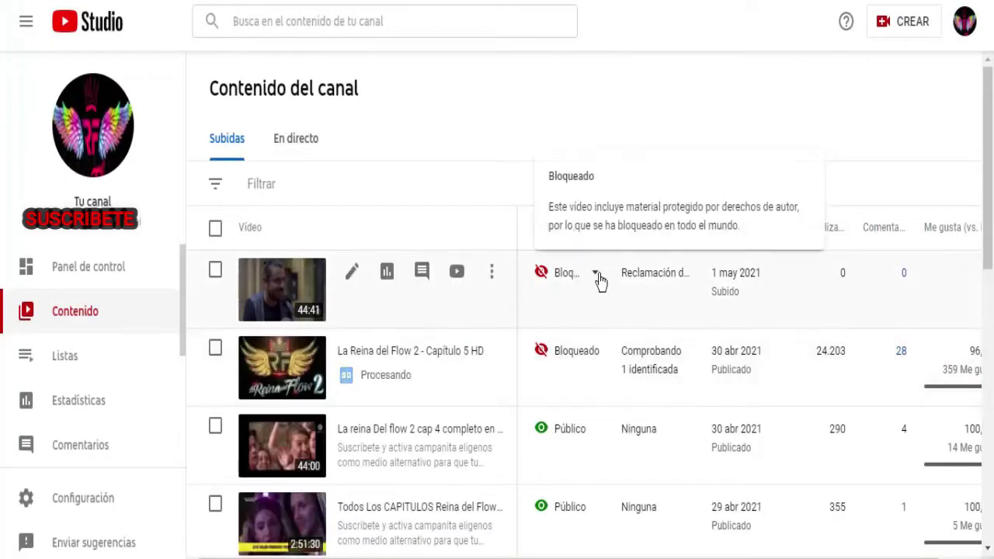
{"action": "mouse_move", "coordinate": [672, 281]}
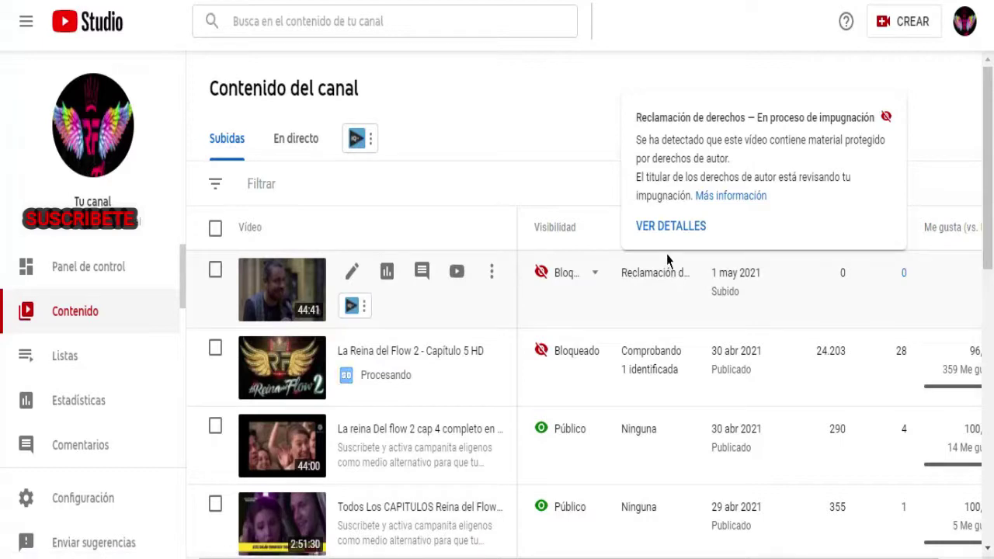
{"action": "double_click", "coordinate": [727, 118]}
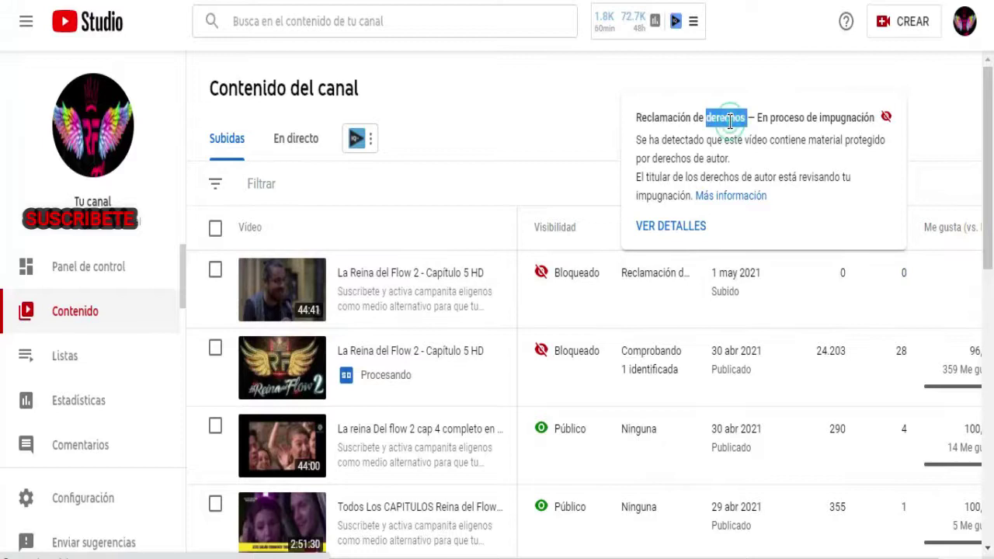
{"action": "left_click", "coordinate": [728, 118]}
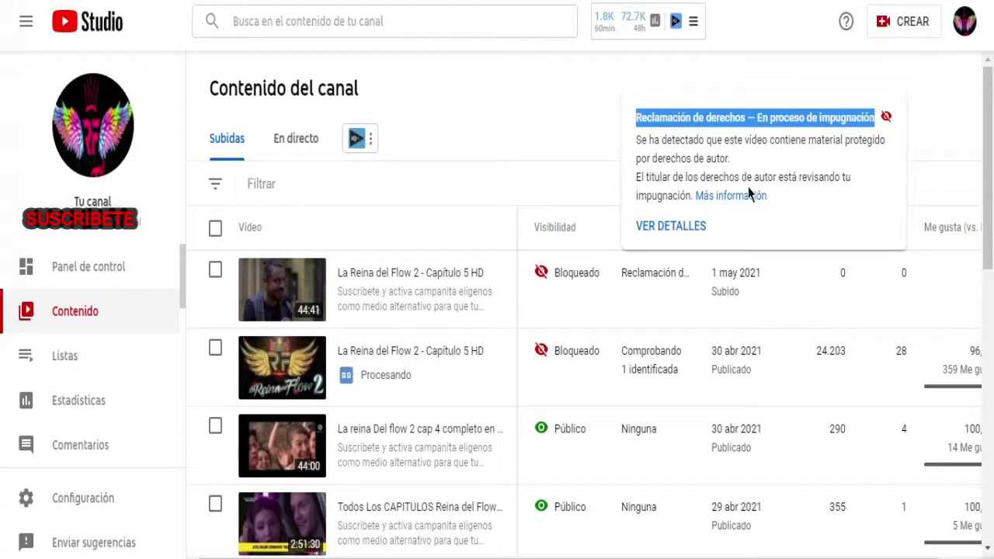
{"action": "left_click", "coordinate": [823, 120]}
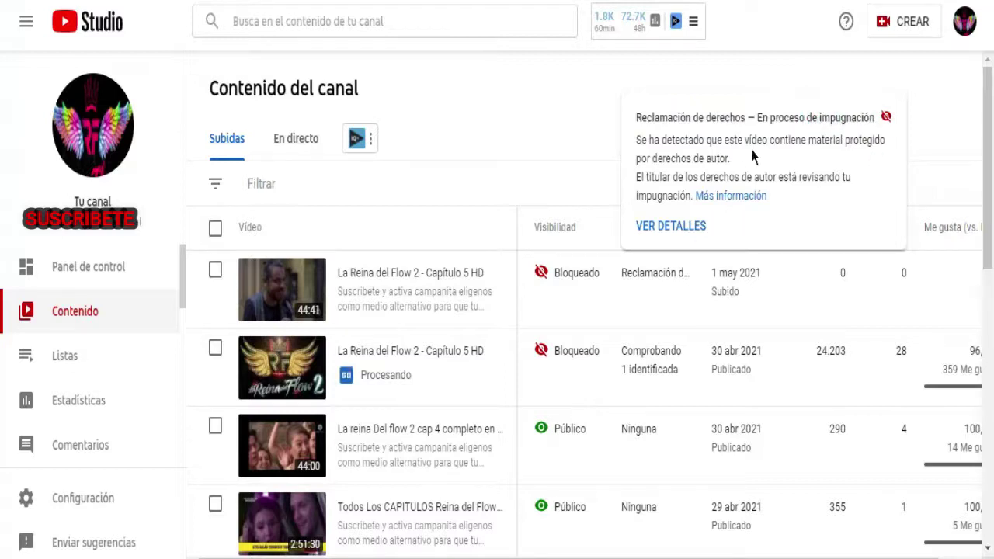